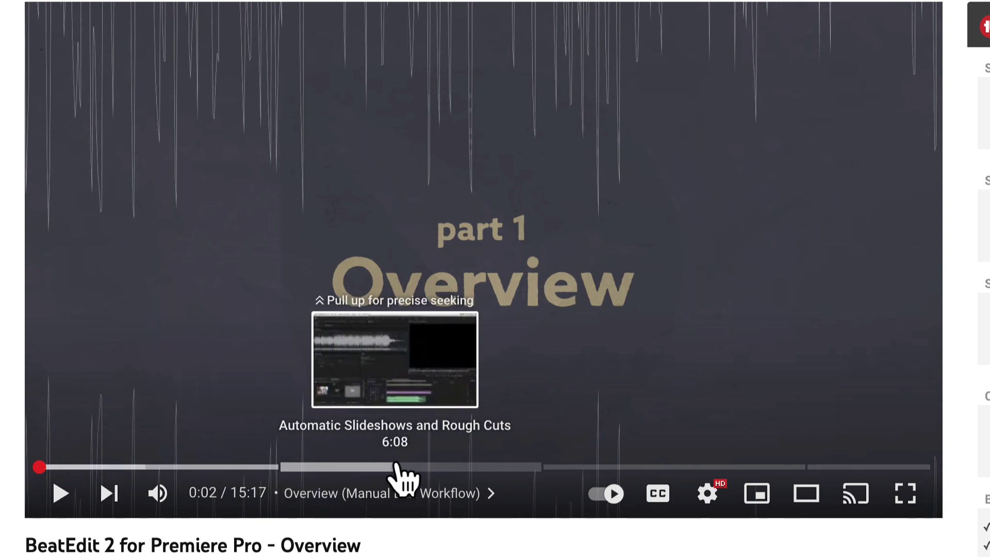
scroll(644, 489, "down", 2)
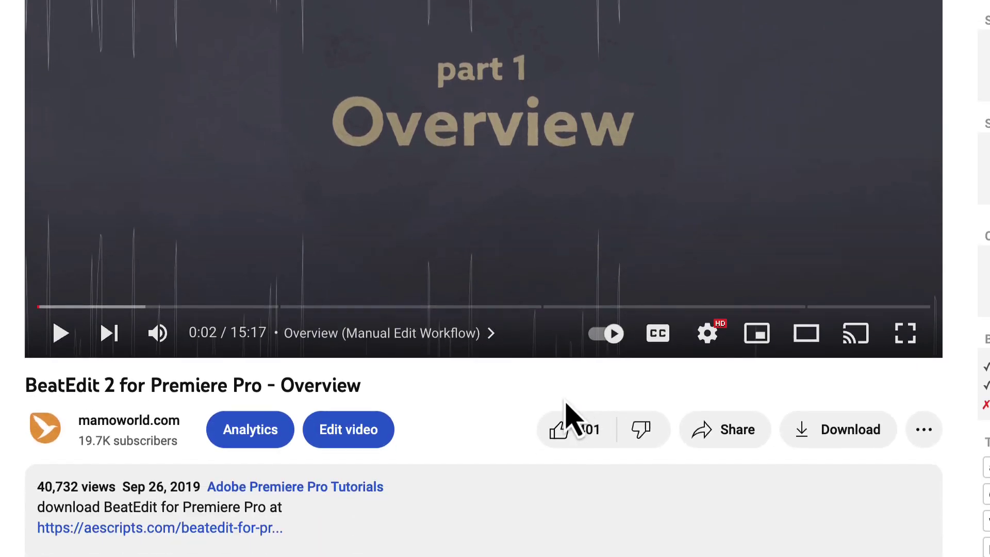
scroll(570, 413, "down", 2)
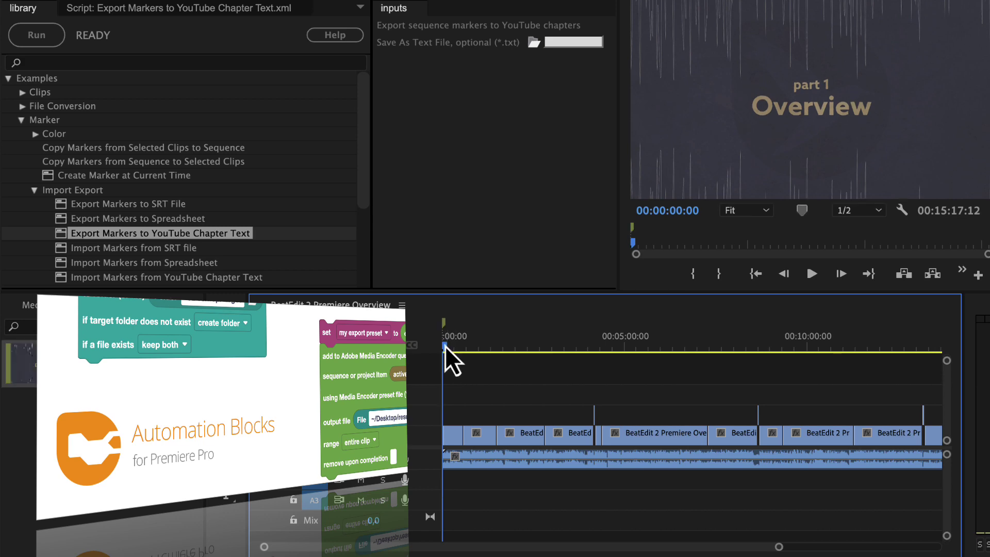
- Add sequence markers at the starts of part two and part four of the overview video
mouse_move(446, 347)
left_mouse_down()
mouse_move(821, 370)
mouse_move(917, 363)
left_mouse_up()
key("m")
key("m")
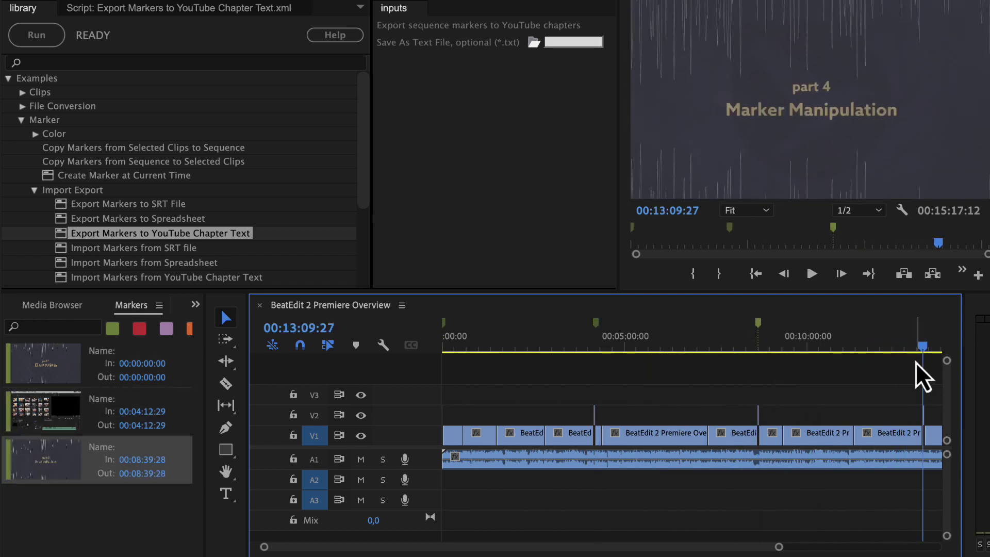
key("m")
- Name the four markers Overview, Automatic Slideshows, Beat Selection and Marker Manipulation
left_click(135, 352)
type("Ov")
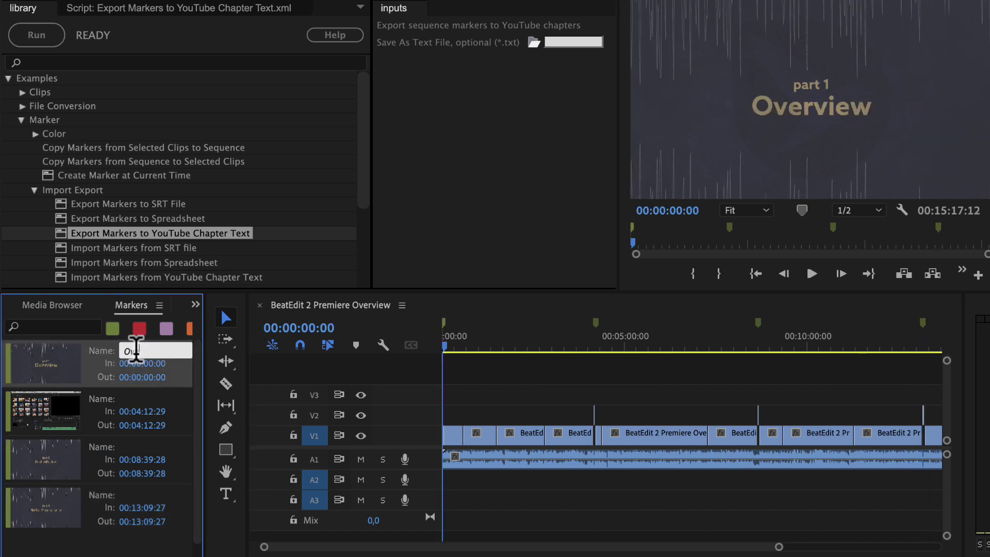
type("erview")
left_click(139, 398)
type("tomatic Slideshow")
left_click(132, 447)
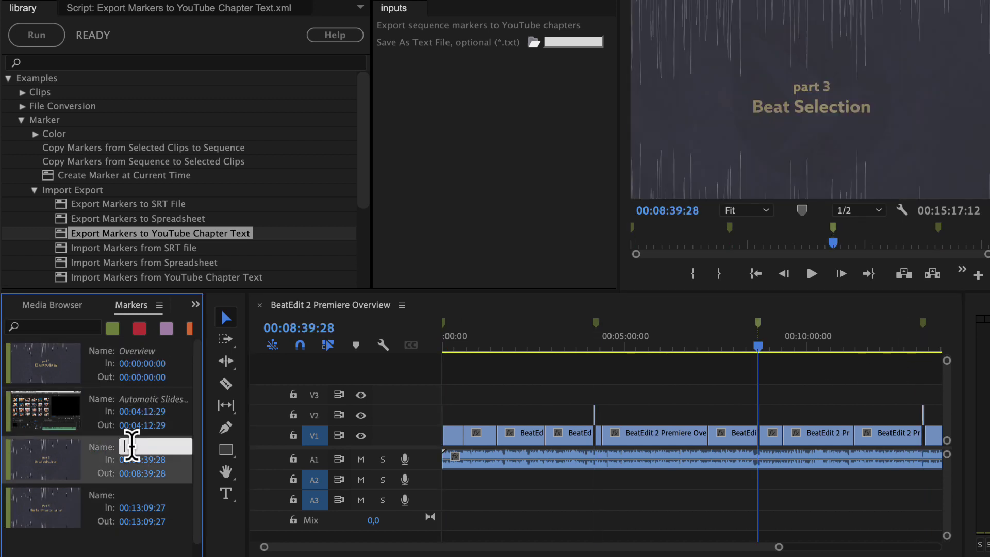
type("Beat Selection")
left_click(132, 499)
type("Marker Manipulation")
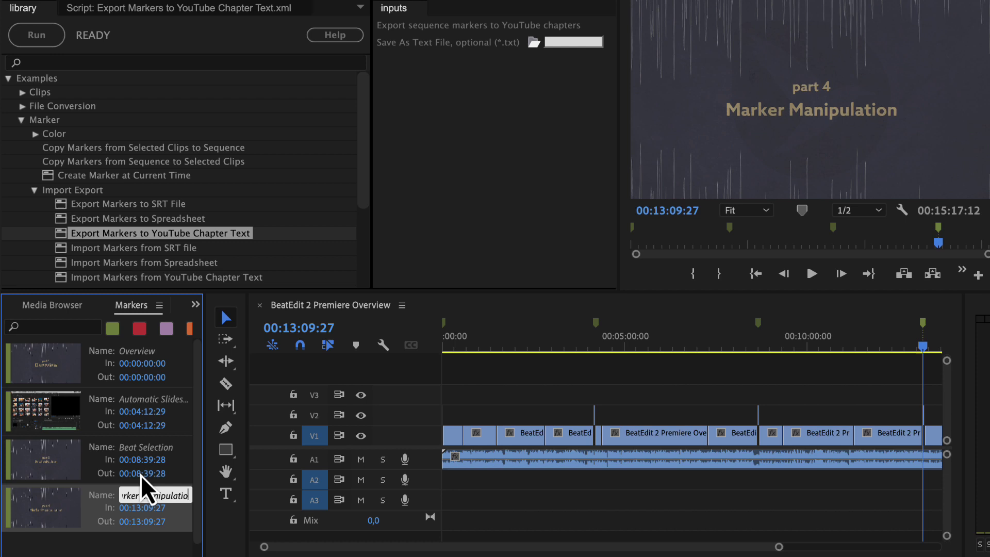
key("Return")
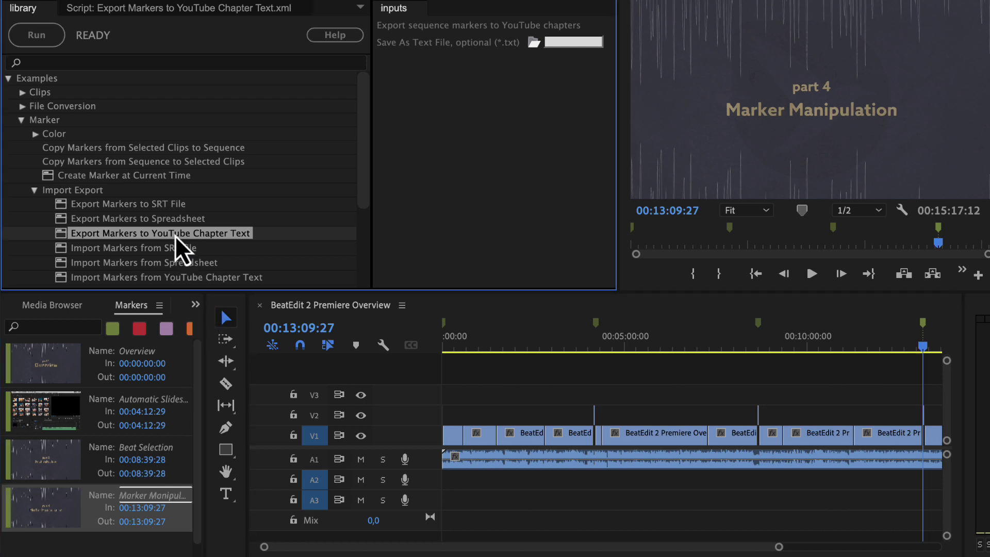
- Export the markers to YouTube chapter text and copy the generated chapter list
left_click(37, 38)
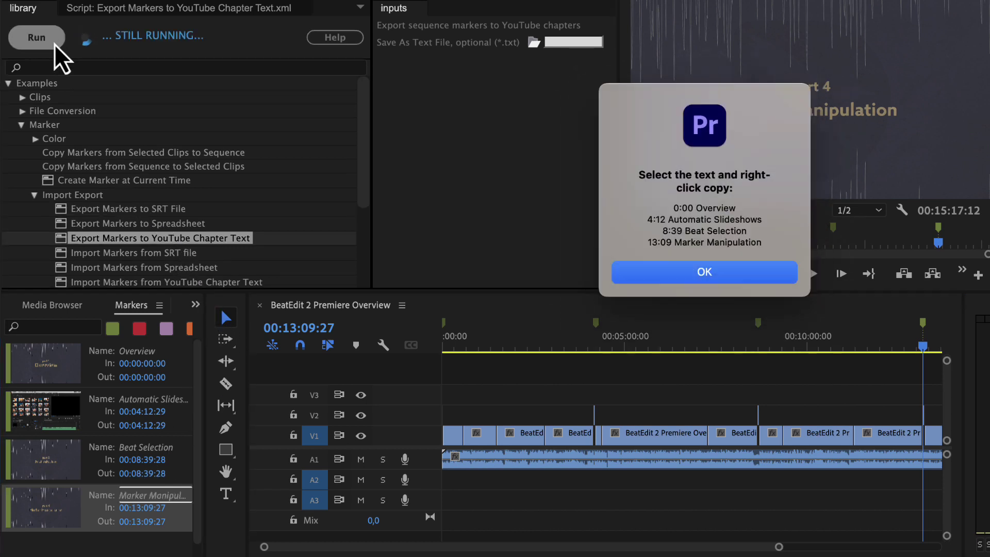
left_click_drag(671, 207, 762, 241)
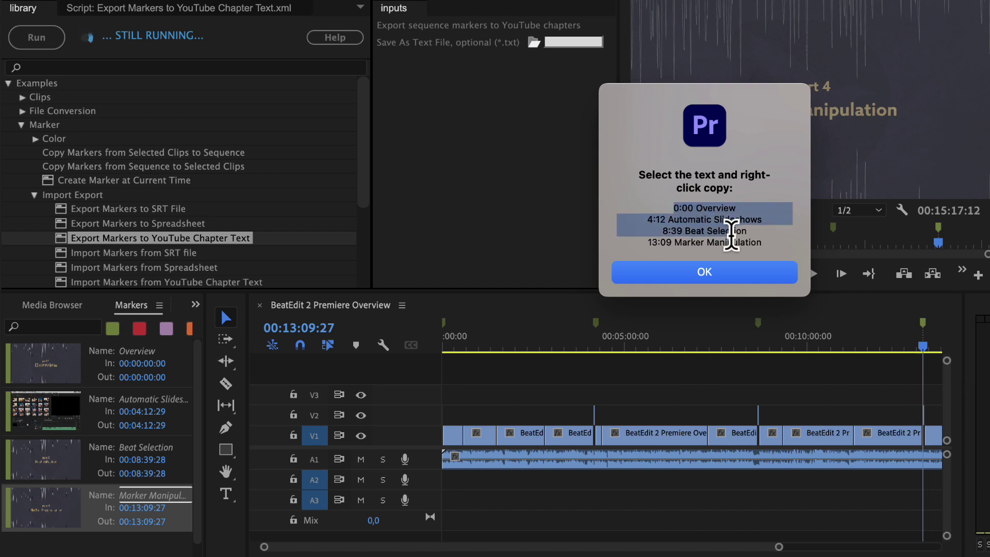
right_click(763, 242)
left_click(797, 347)
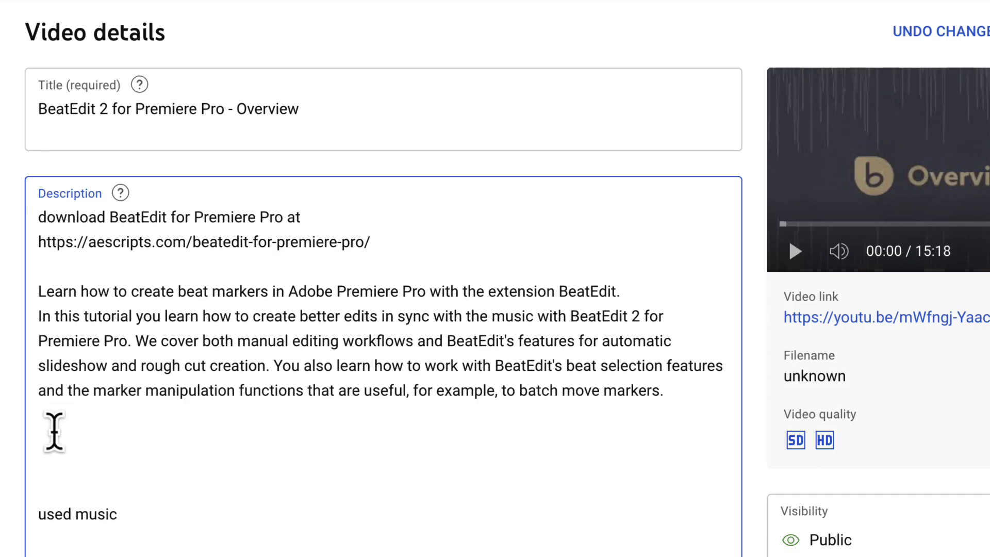
- Paste the chapter list below the description paragraph and pick a save location for the chapter file
left_click(47, 431)
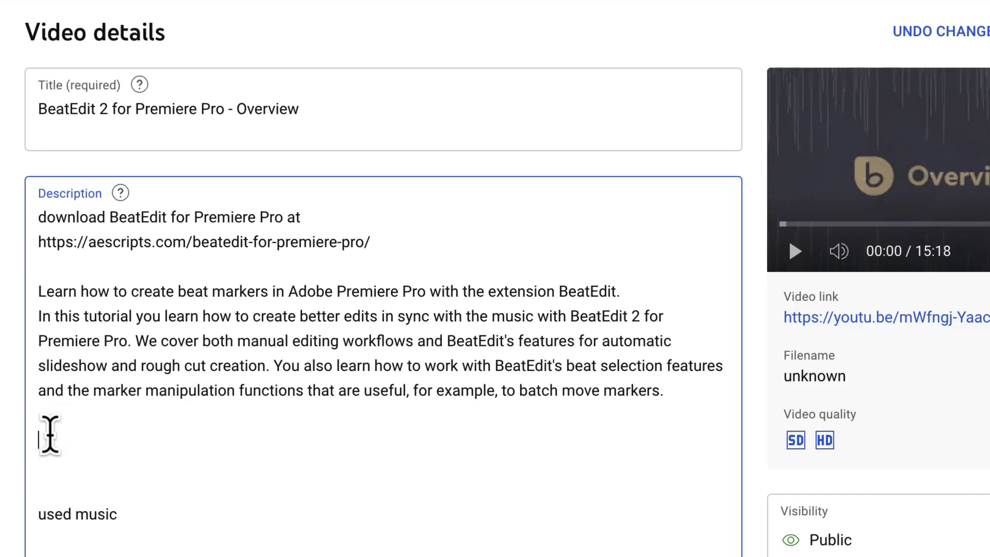
key("ctrl+v")
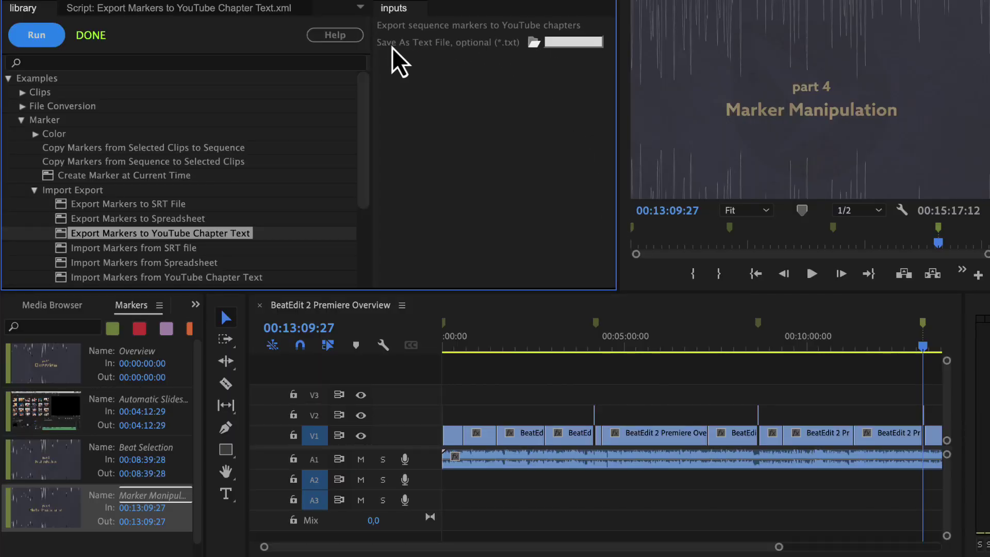
left_click(534, 44)
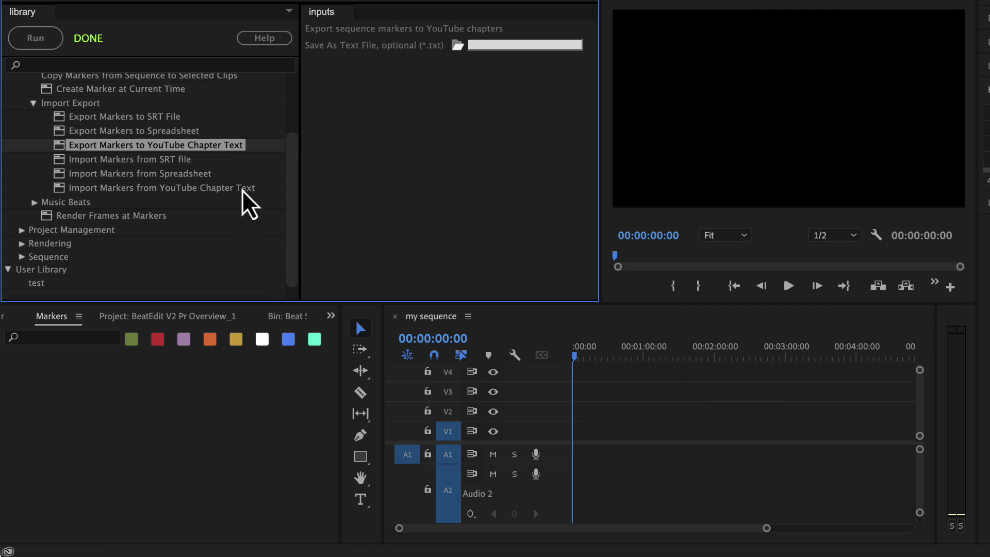
- Run Import Markers from YouTube Chapter Text on the pasted description, replacing the existing text
left_click(242, 190)
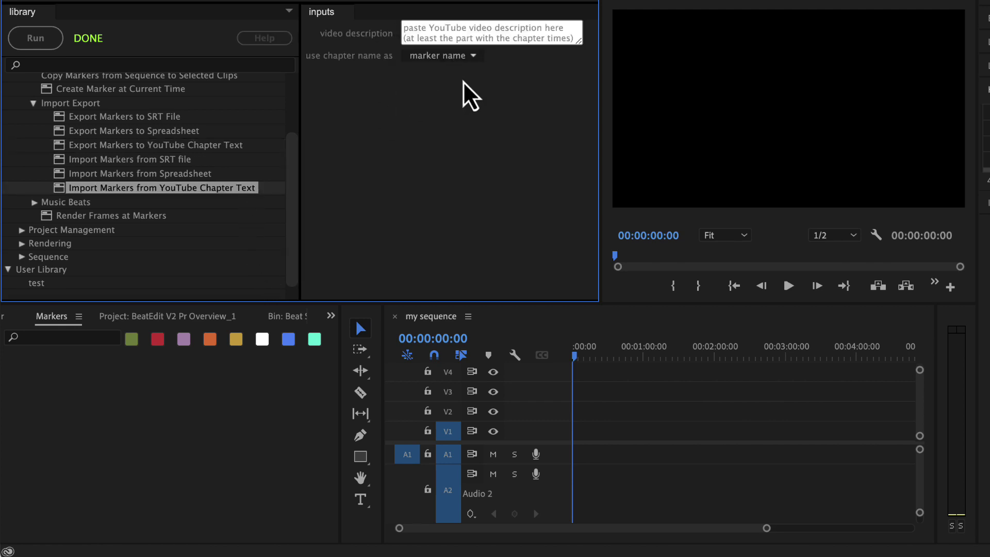
left_click_drag(579, 48, 578, 215)
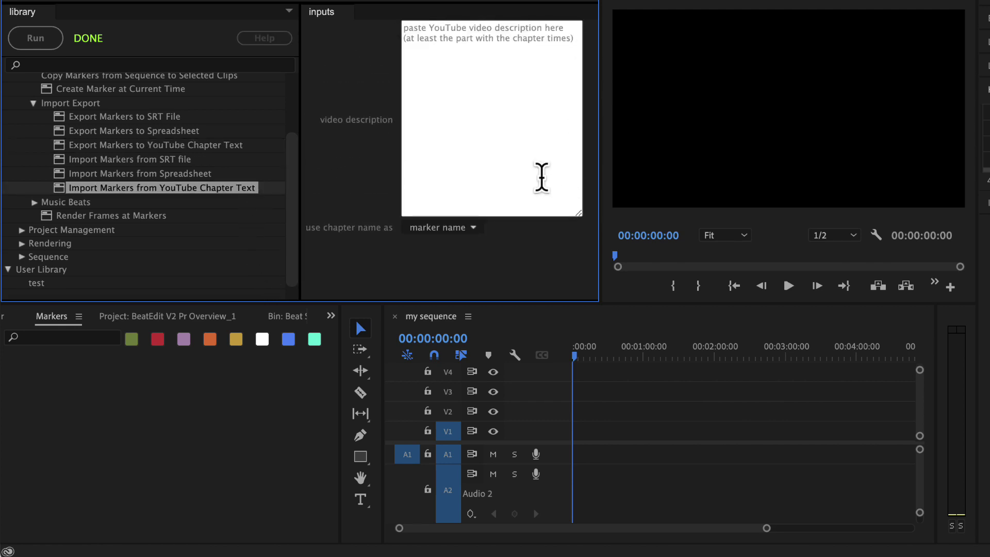
left_click(542, 177)
key("ctrl+a")
key("ctrl+v")
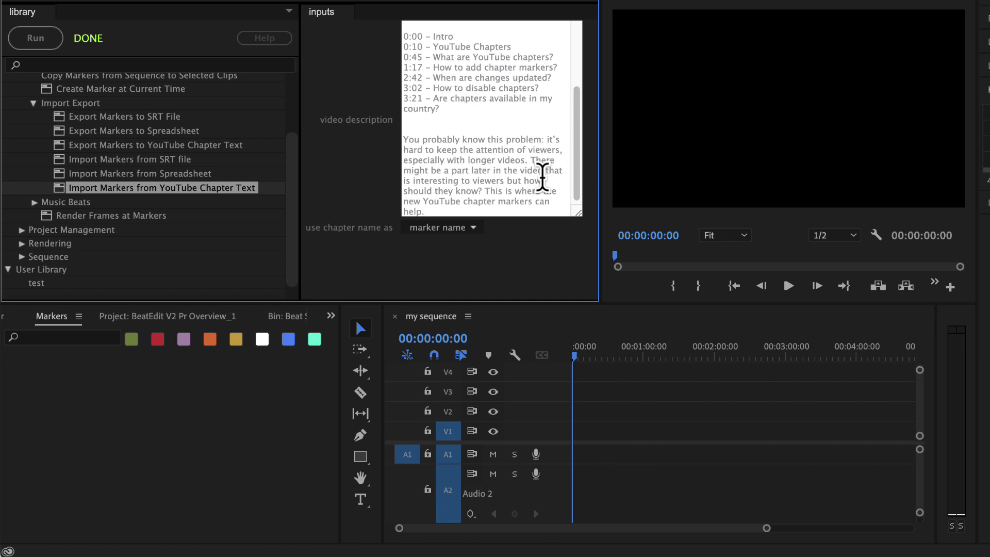
scroll(542, 177, "up", 1)
scroll(545, 186, "up", 1)
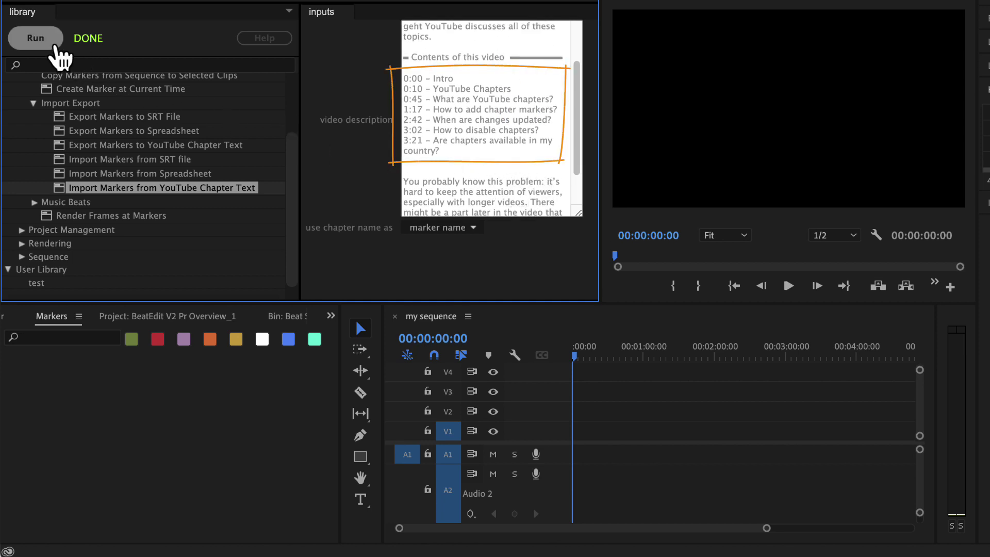
left_click(55, 45)
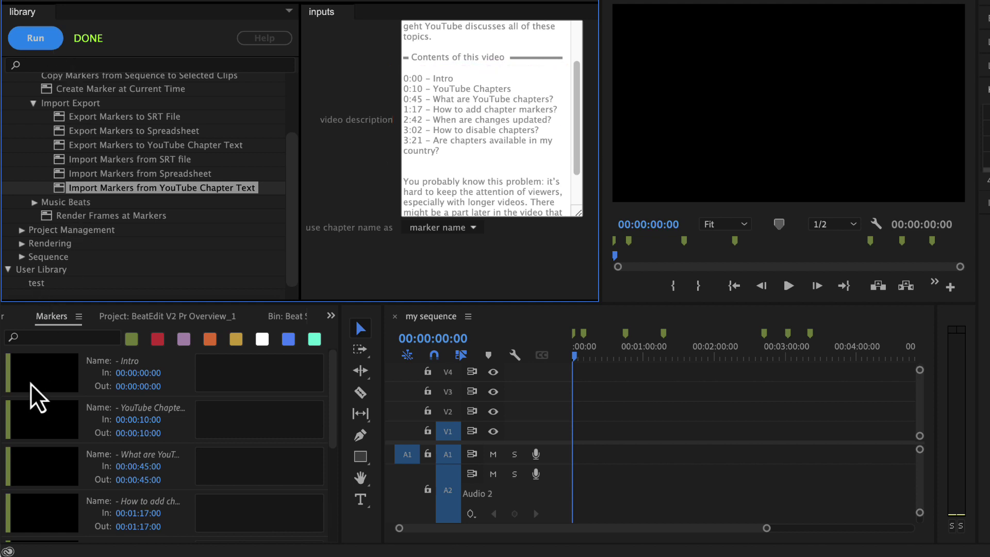